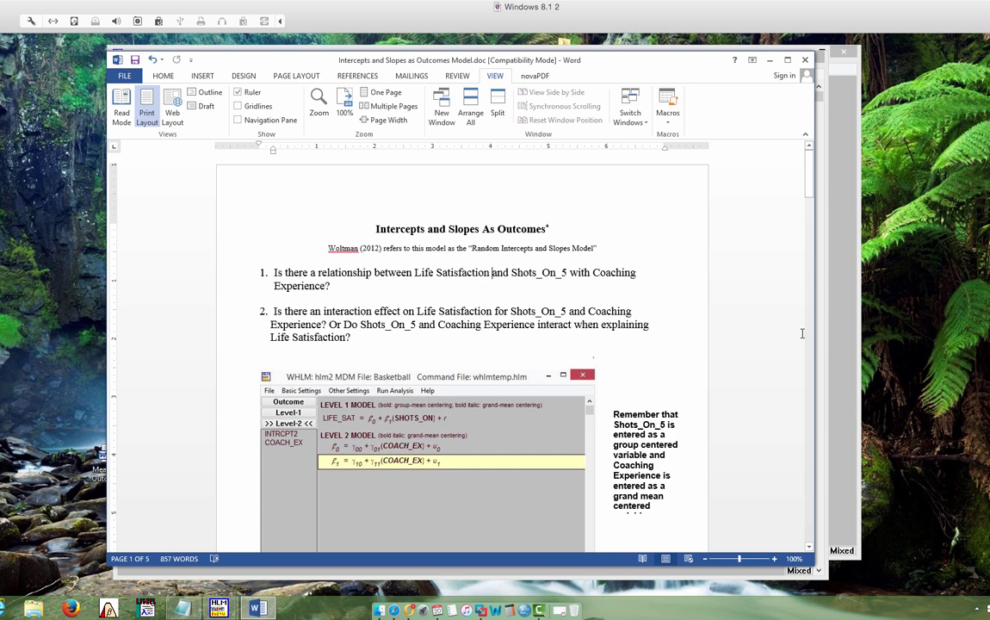
Step: Switch from the Word document to the HLM window with the Basketball MDM file, closing the empty HLM window in front
scroll(809, 168, "down", 1)
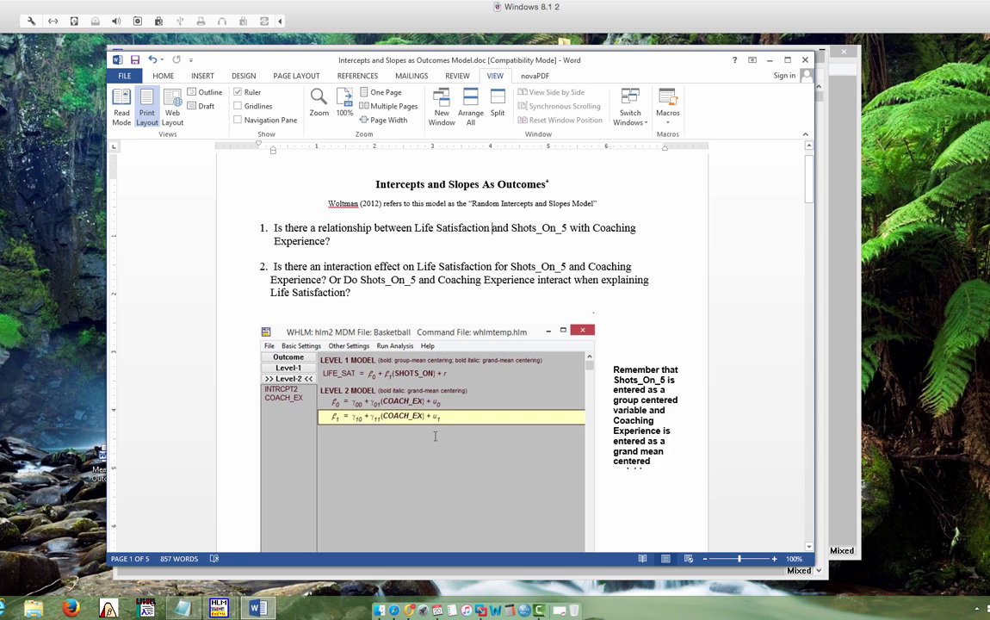
left_click(771, 60)
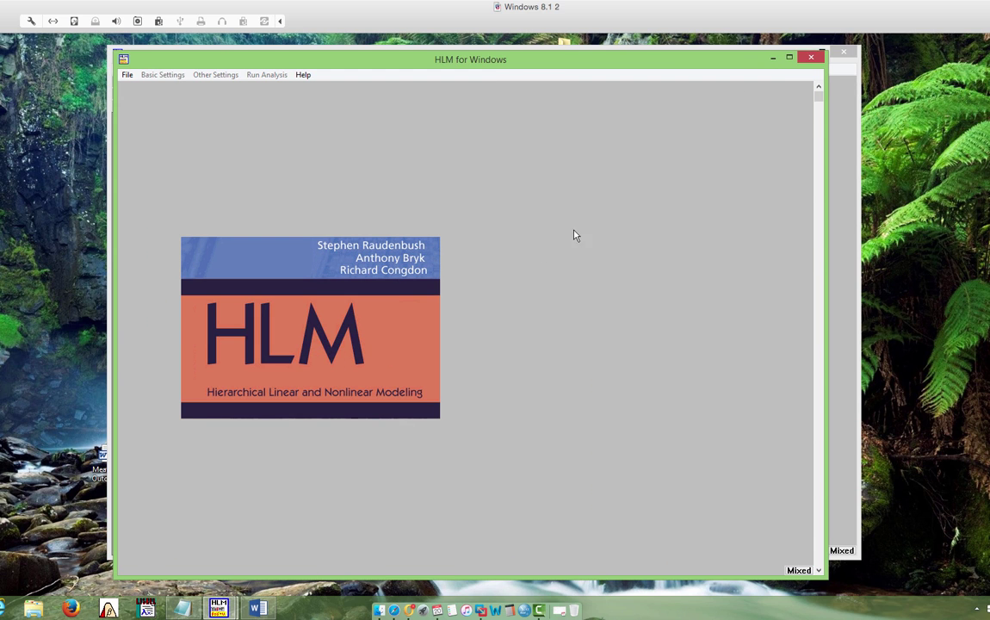
left_click(809, 59)
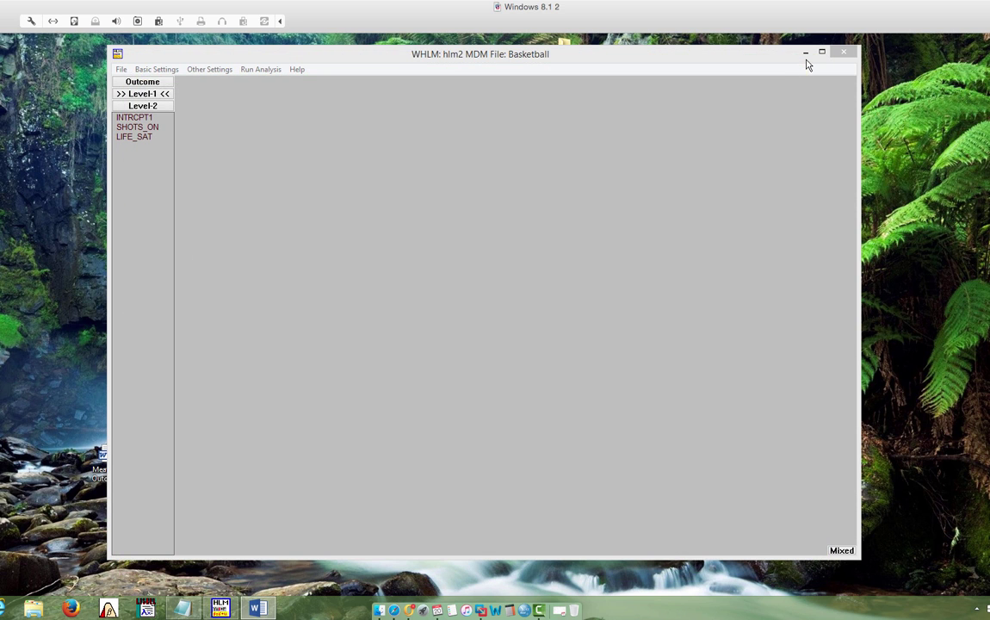
left_click_drag(338, 65, 339, 79)
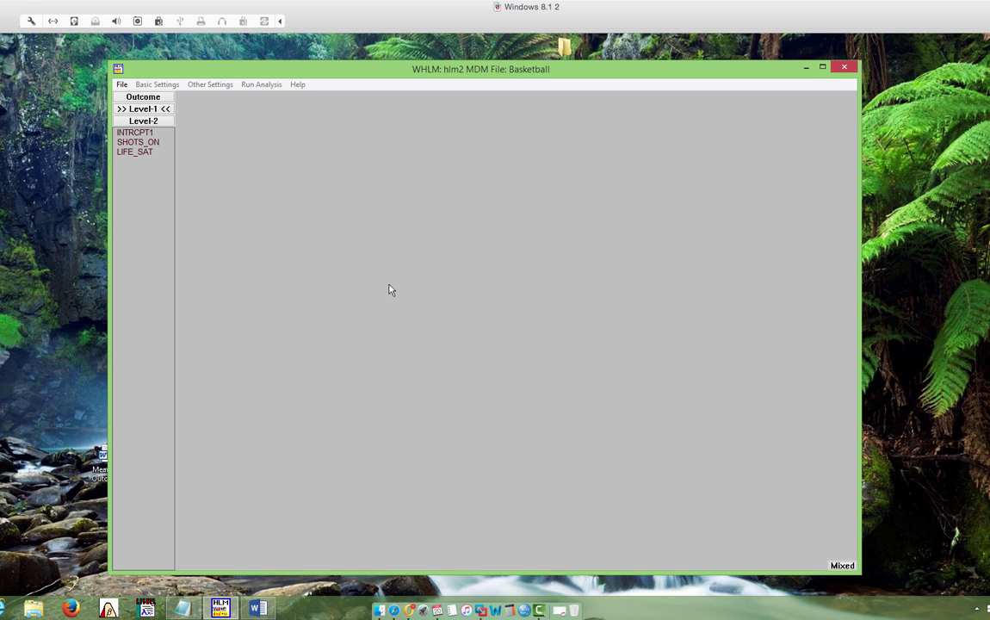
Step: Set LIFE_SAT as the outcome variable and add SHOTS_ON to the level-1 model as a group-centered predictor
left_click(143, 153)
left_click(161, 160)
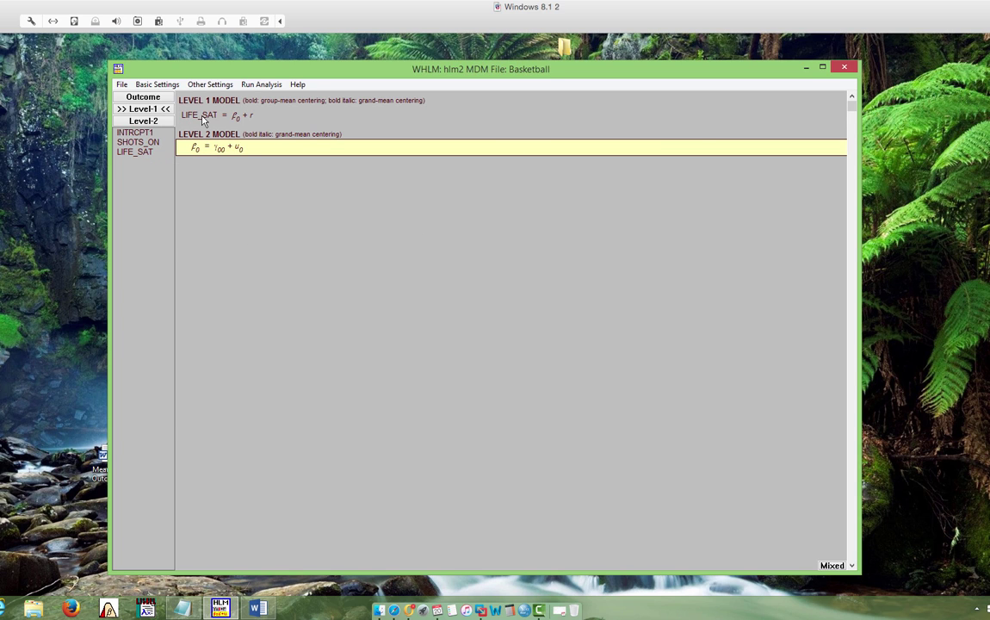
left_click(151, 145)
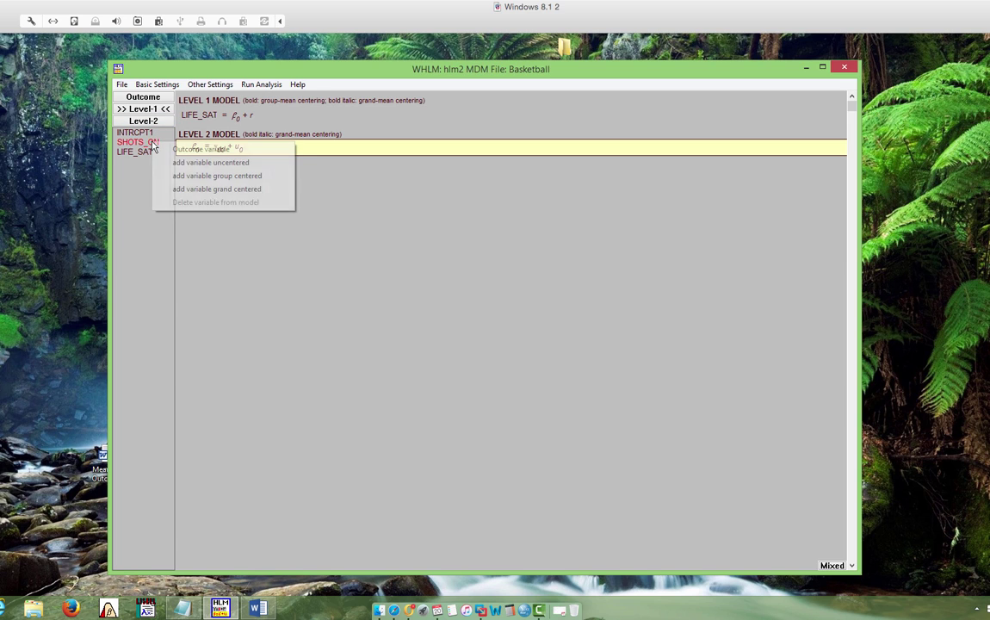
left_click(172, 178)
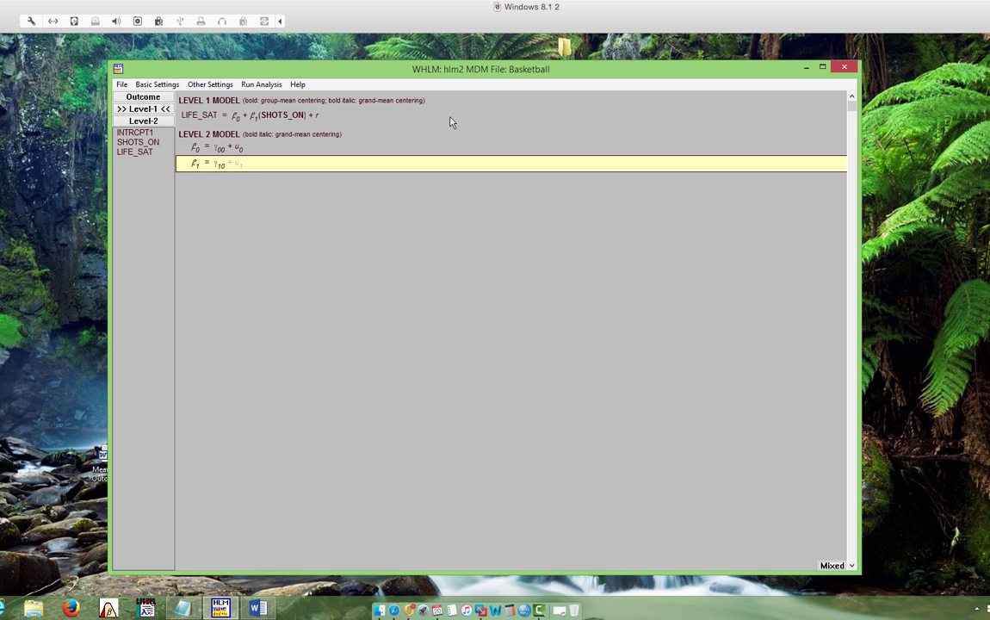
Step: Add the level-2 variable COACH_EX, grand centered, to the intercept equation (β0)
left_click(166, 122)
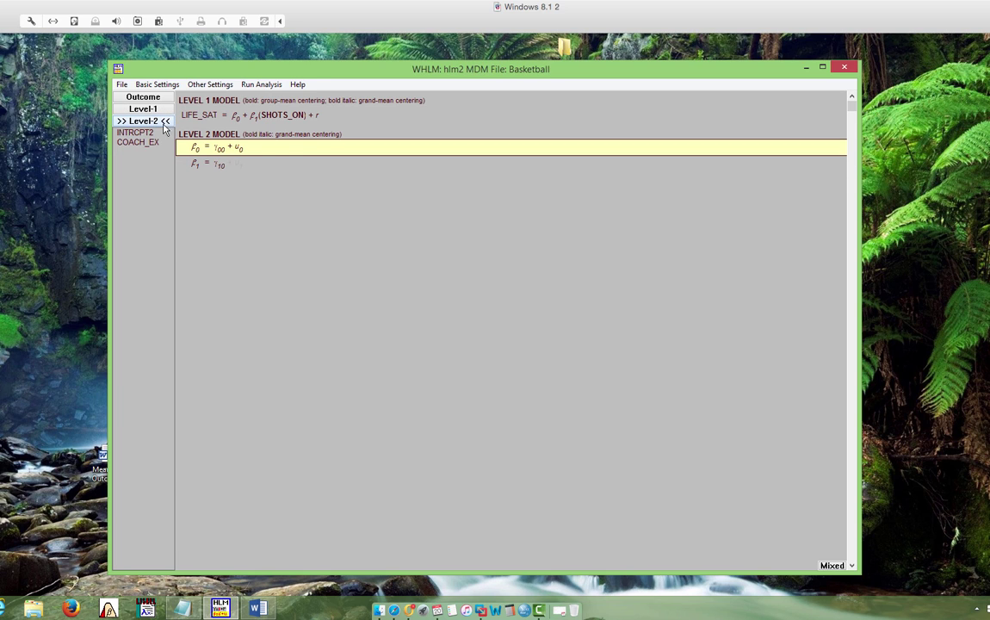
left_click(156, 142)
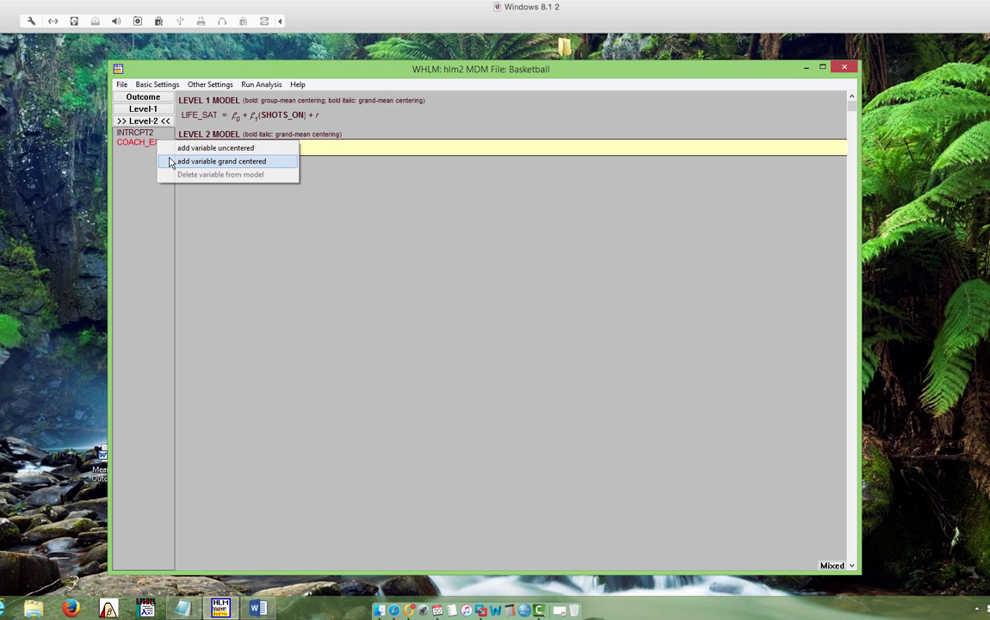
left_click(171, 163)
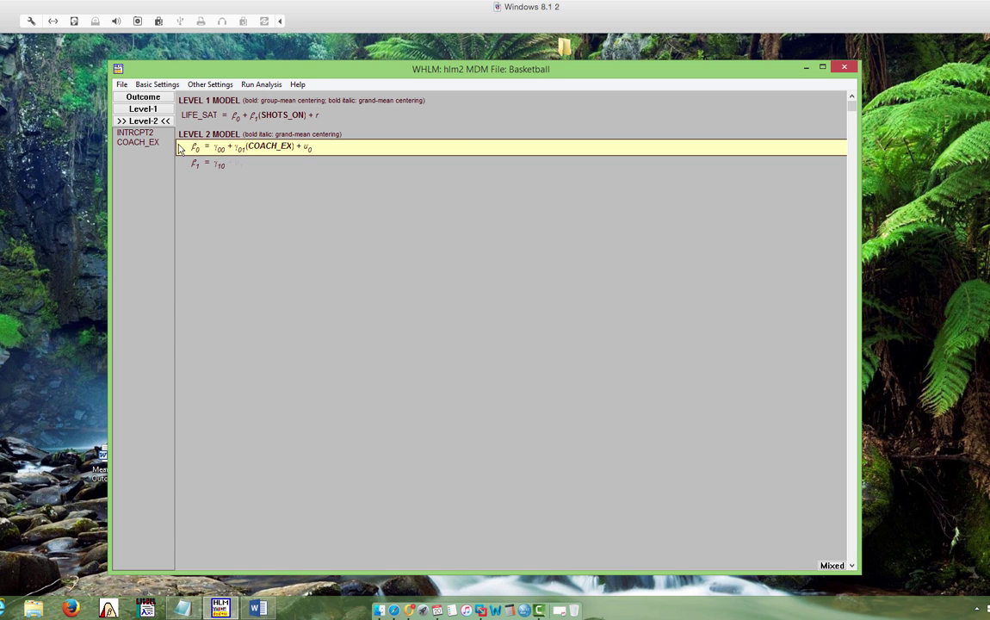
Step: Turn on the random effect u1 in the slope equation (β1) and add COACH_EX to it as a grand-centered predictor
left_click(144, 145)
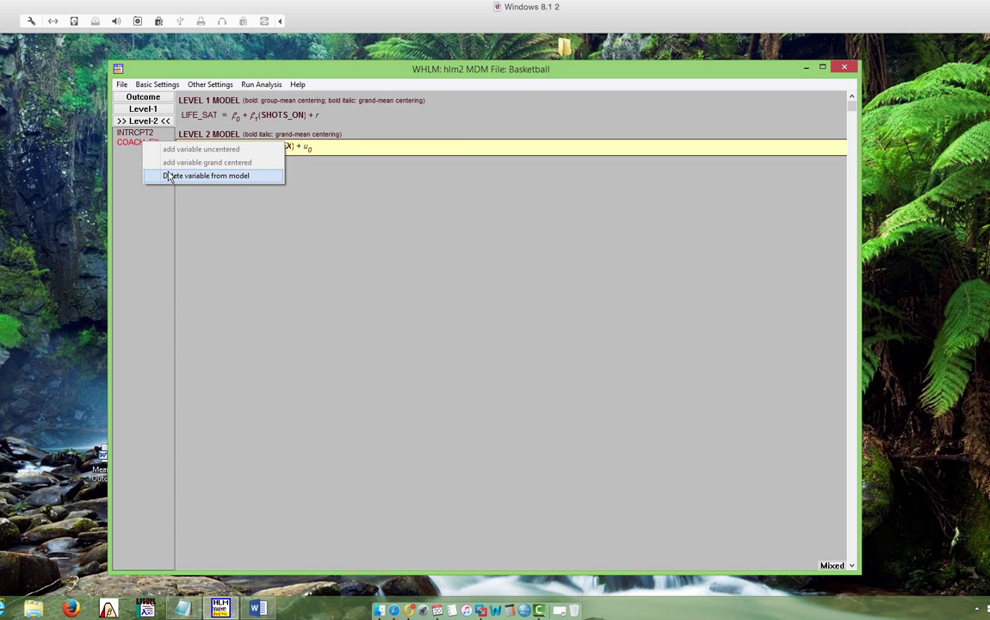
left_click(253, 166)
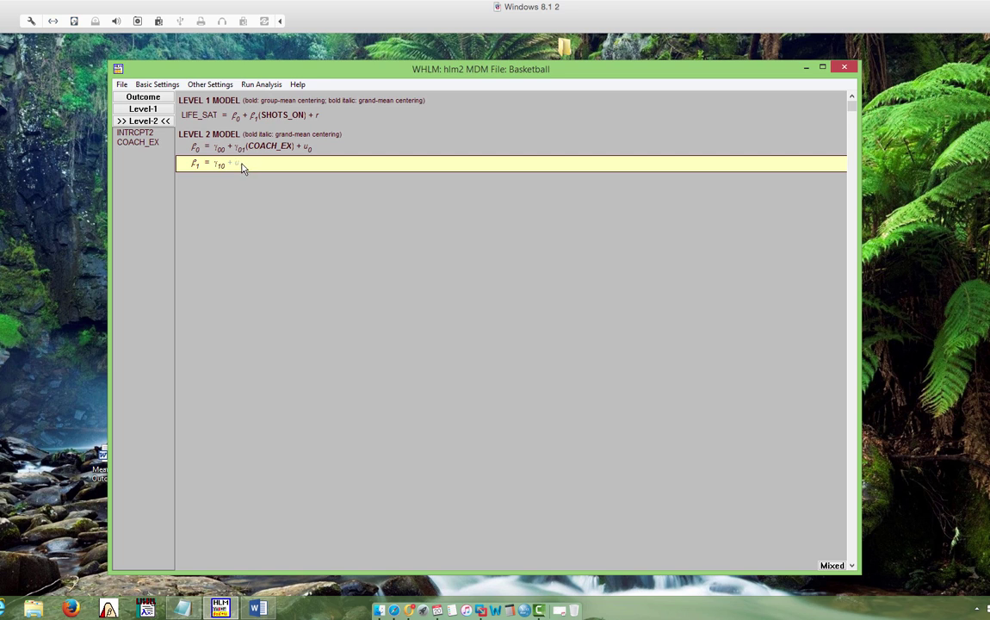
left_click(238, 166)
left_click(156, 146)
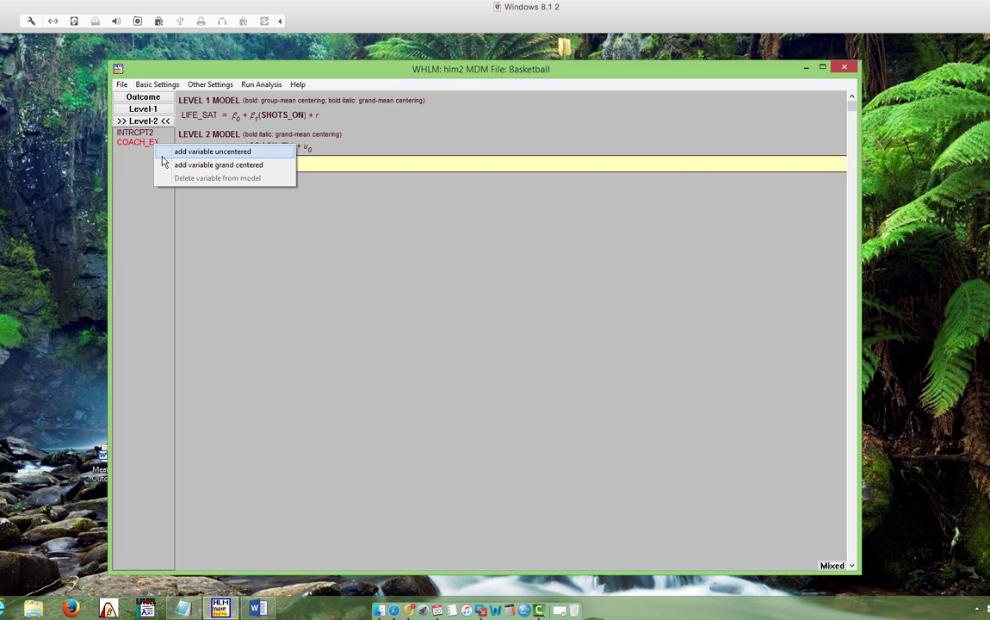
left_click(167, 166)
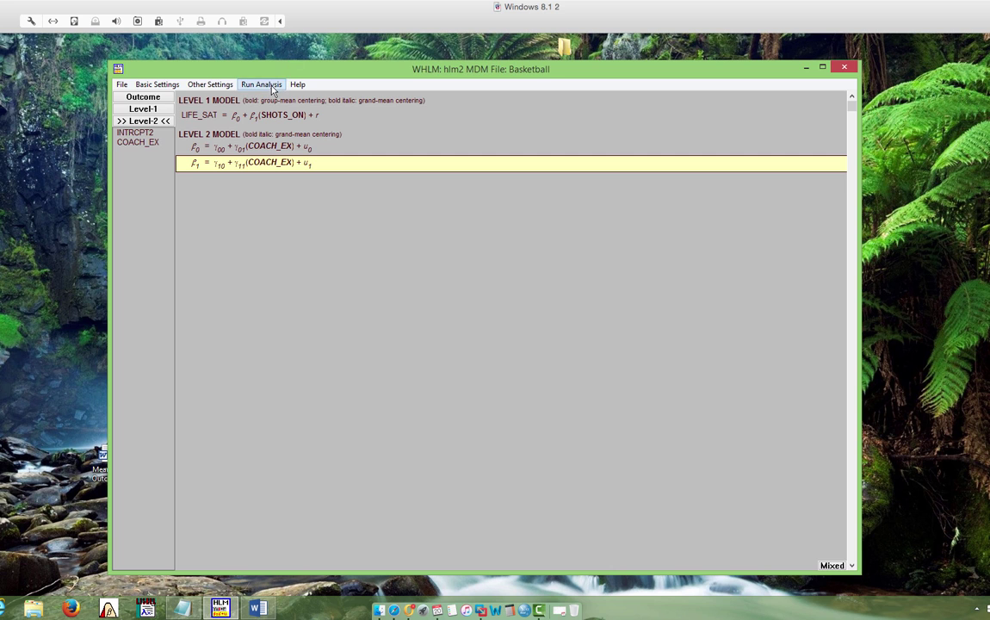
Step: Run the model shown without saving it, and close the resulting hlm2.txt output
left_click(263, 84)
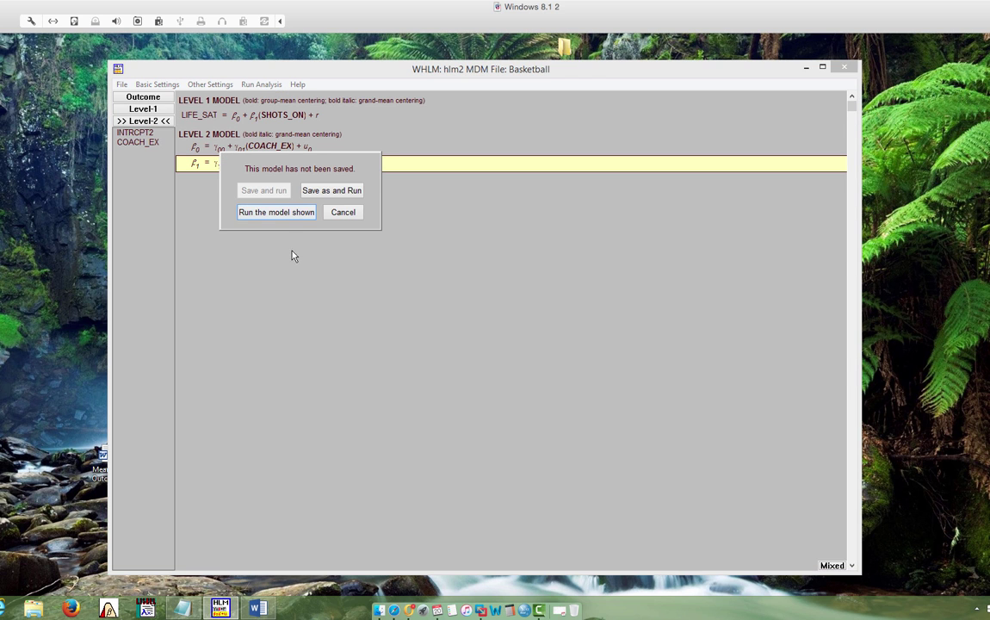
left_click(276, 212)
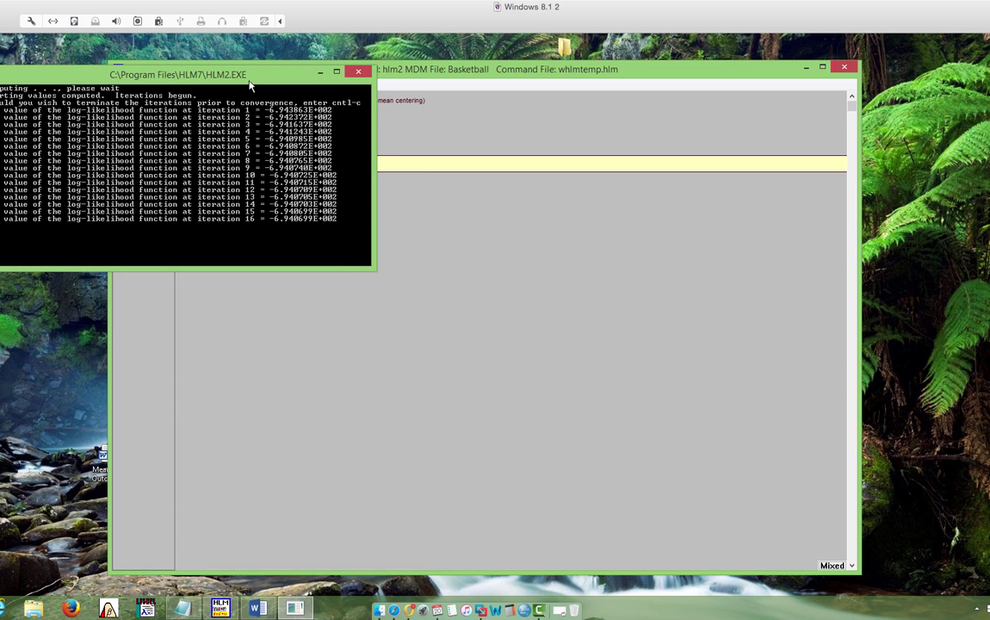
left_click_drag(228, 77, 331, 84)
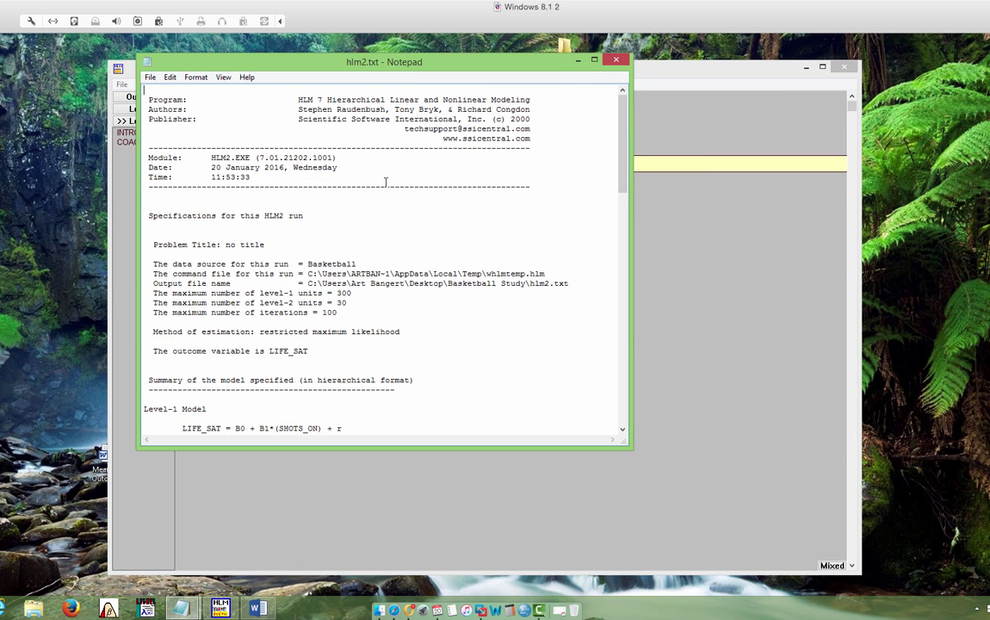
left_click(616, 60)
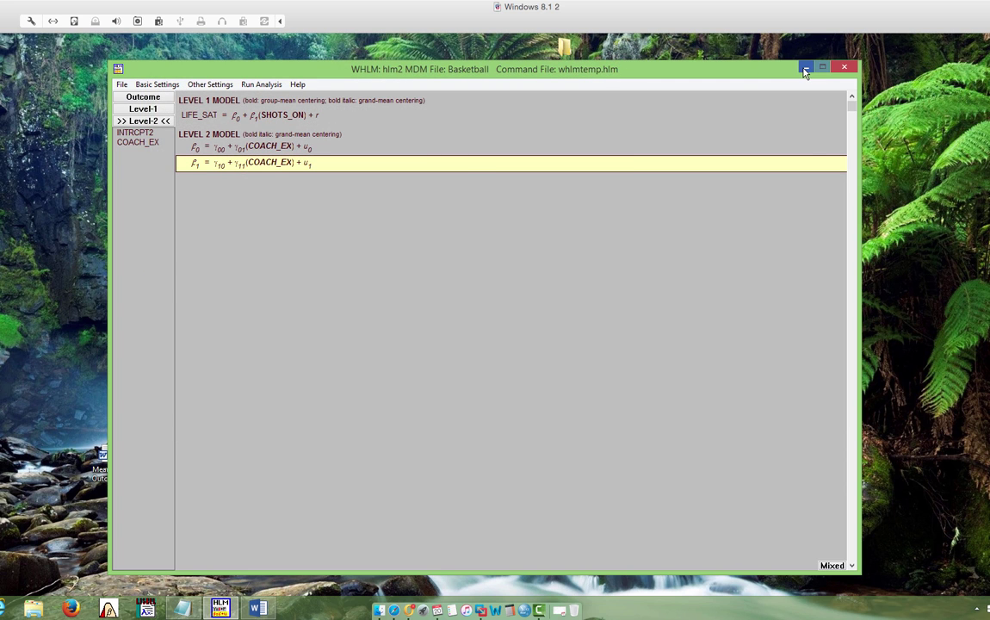
Step: Switch to the Intercepts and Slopes as Outcomes Model document in Word and review the model specification and the sigma squared, tau and reliability estimates
left_click(256, 610)
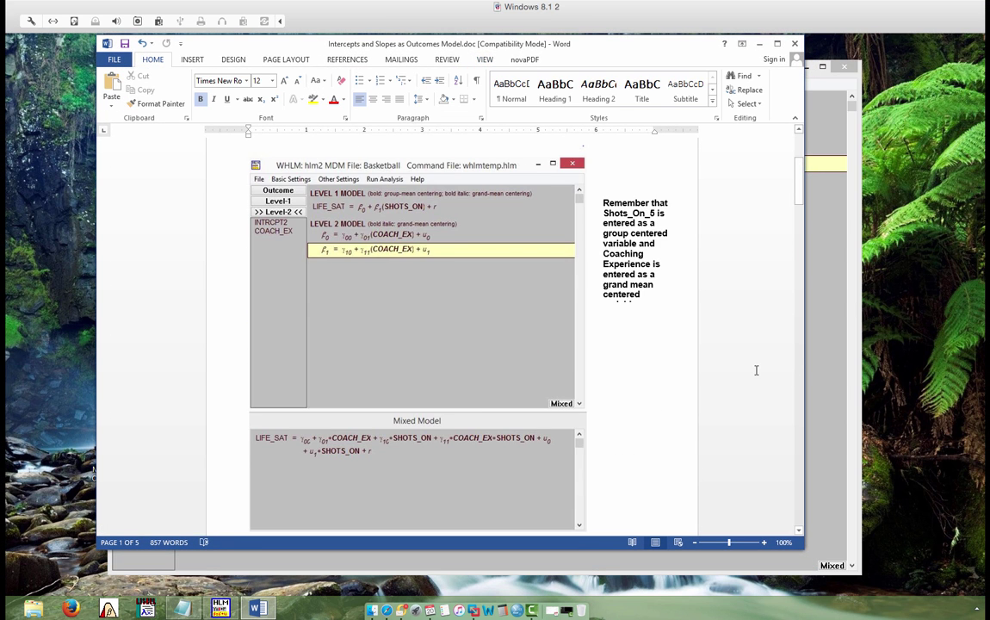
scroll(756, 371, "down", 2)
scroll(755, 370, "down", 8)
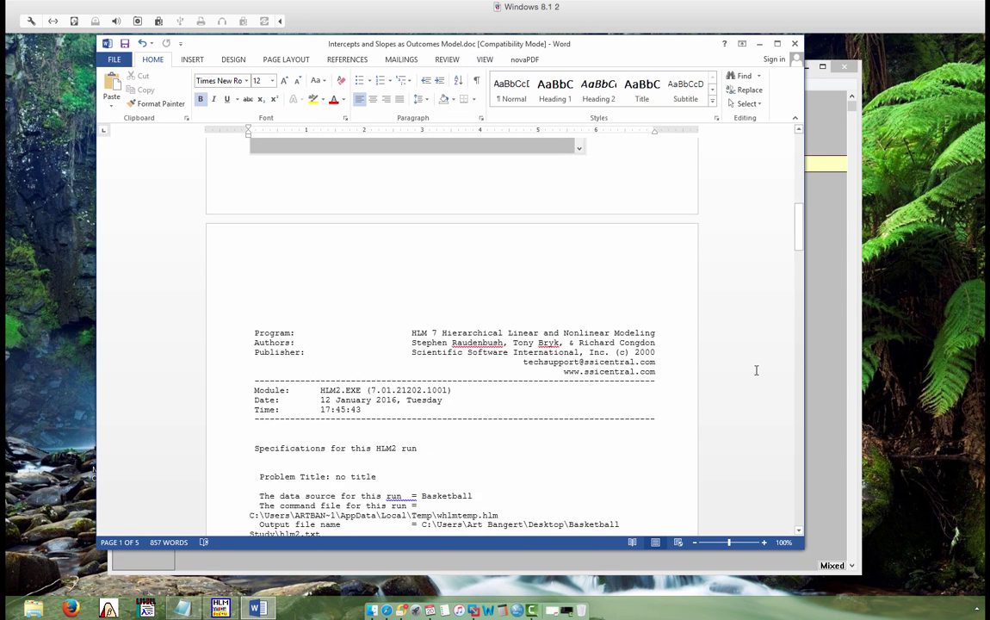
scroll(756, 370, "down", 10)
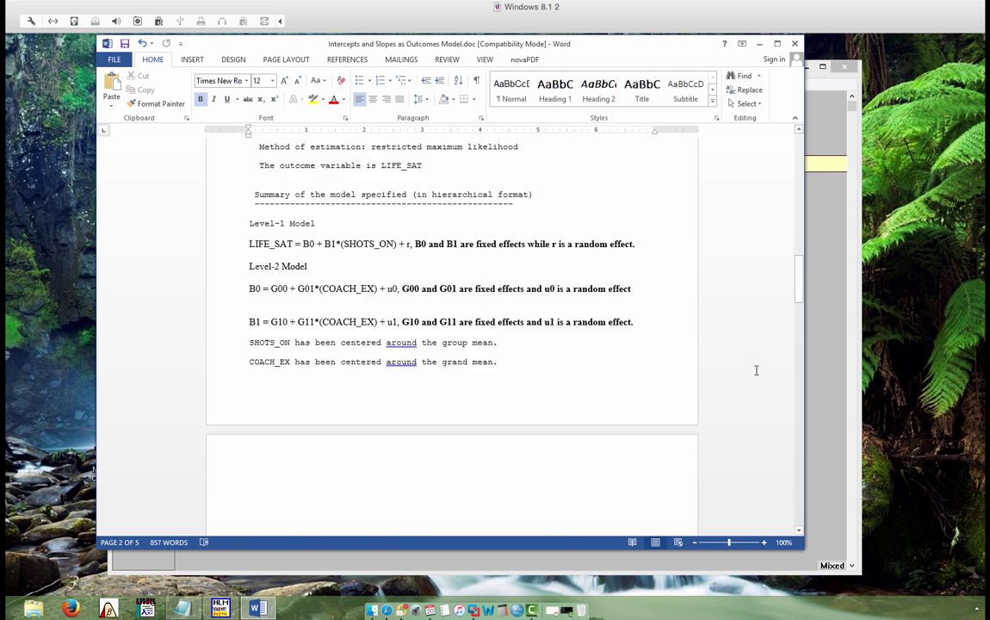
scroll(756, 370, "down", 3)
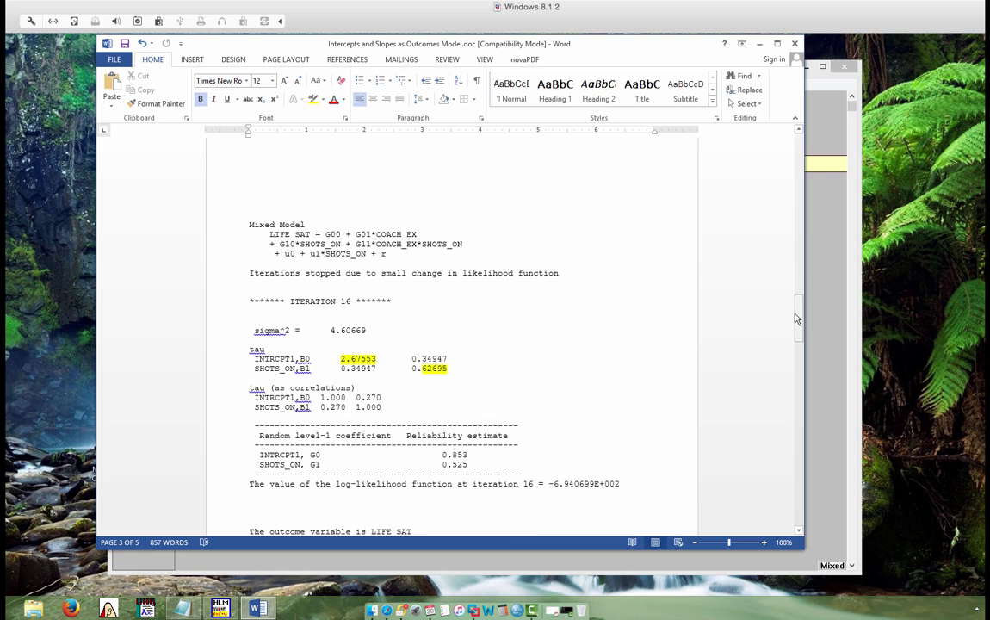
left_click_drag(796, 318, 796, 428)
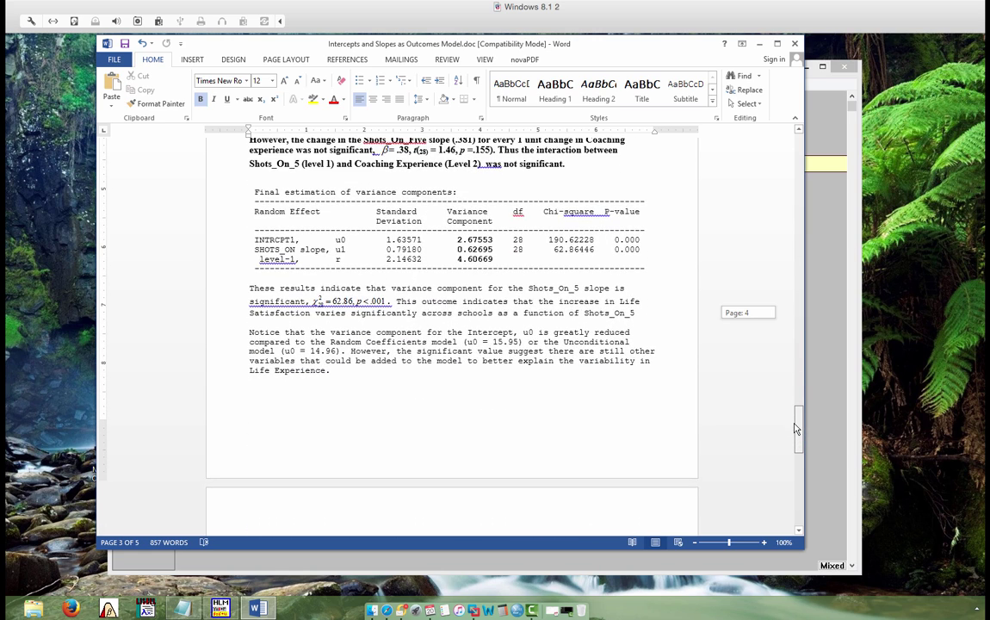
left_click_drag(796, 428, 796, 428)
left_click_drag(797, 426, 798, 307)
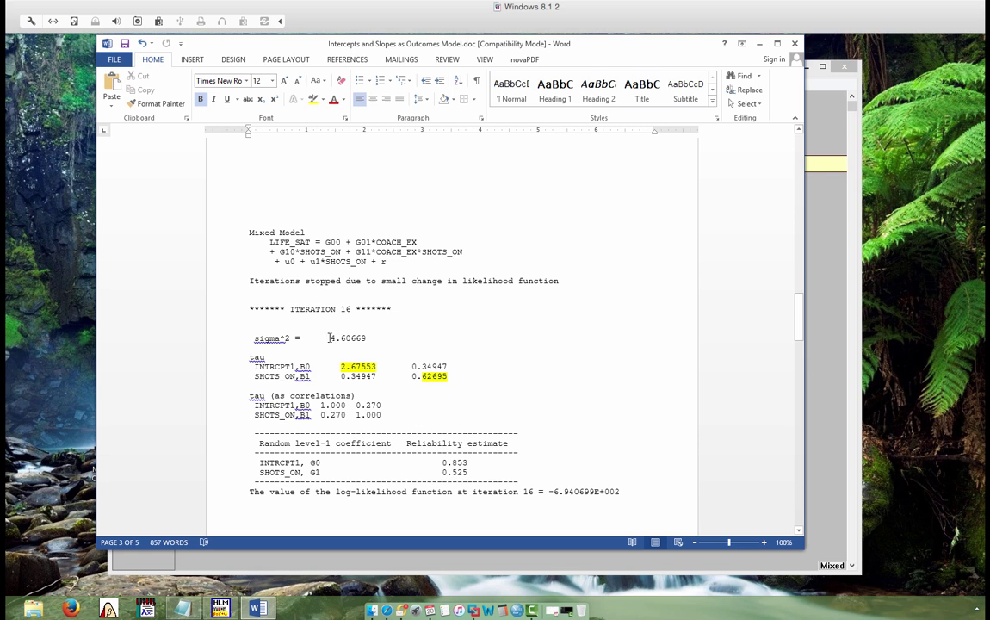
left_click(370, 338)
scroll(588, 375, "down", 6)
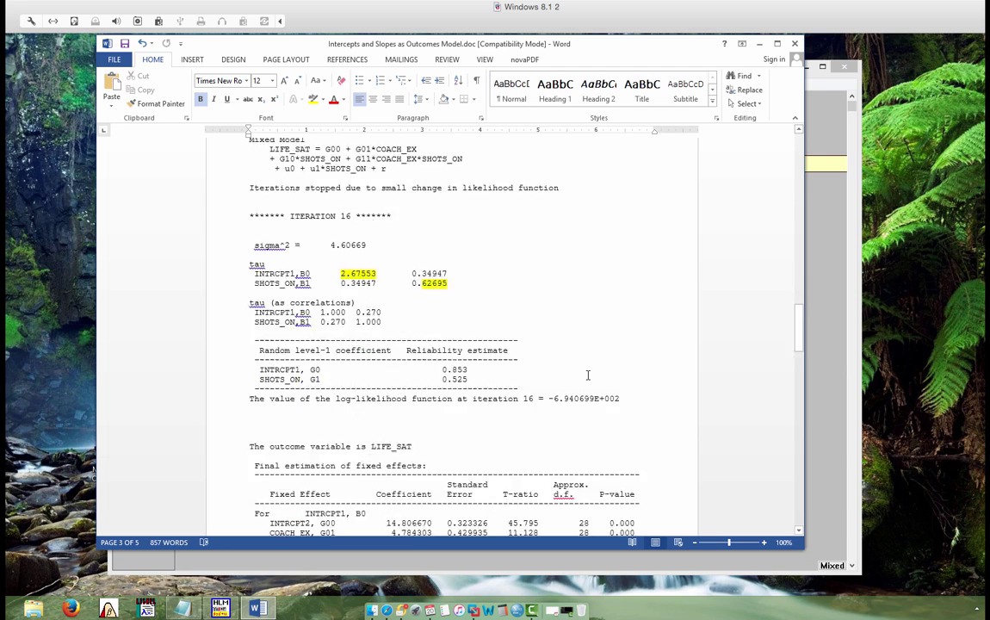
Step: Examine the fixed effects with robust standard errors, the variance components and the written interpretation of both
scroll(588, 375, "down", 8)
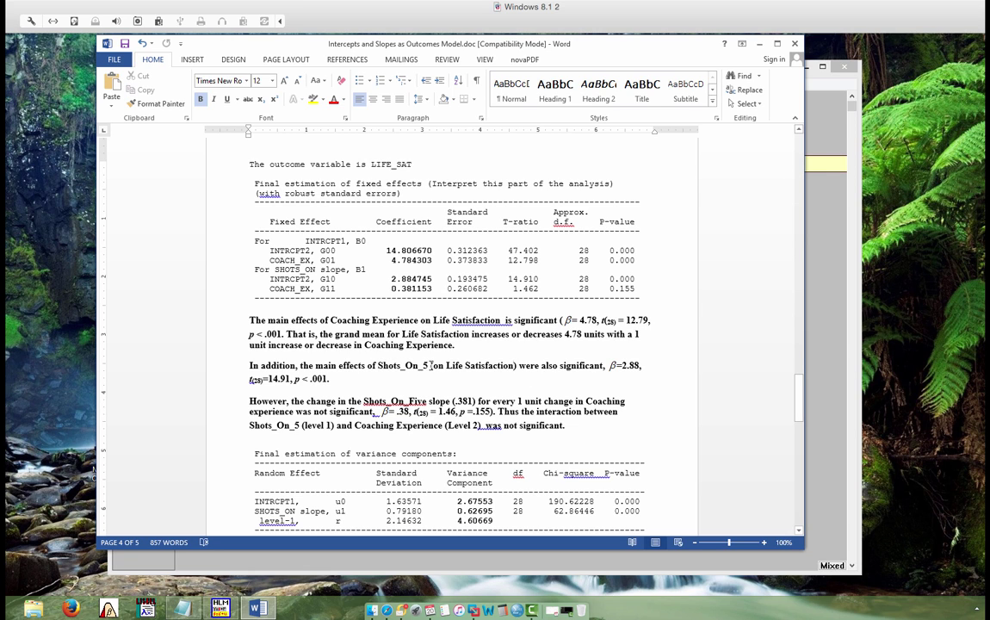
left_click(431, 365)
left_click(514, 366)
scroll(648, 414, "down", 1)
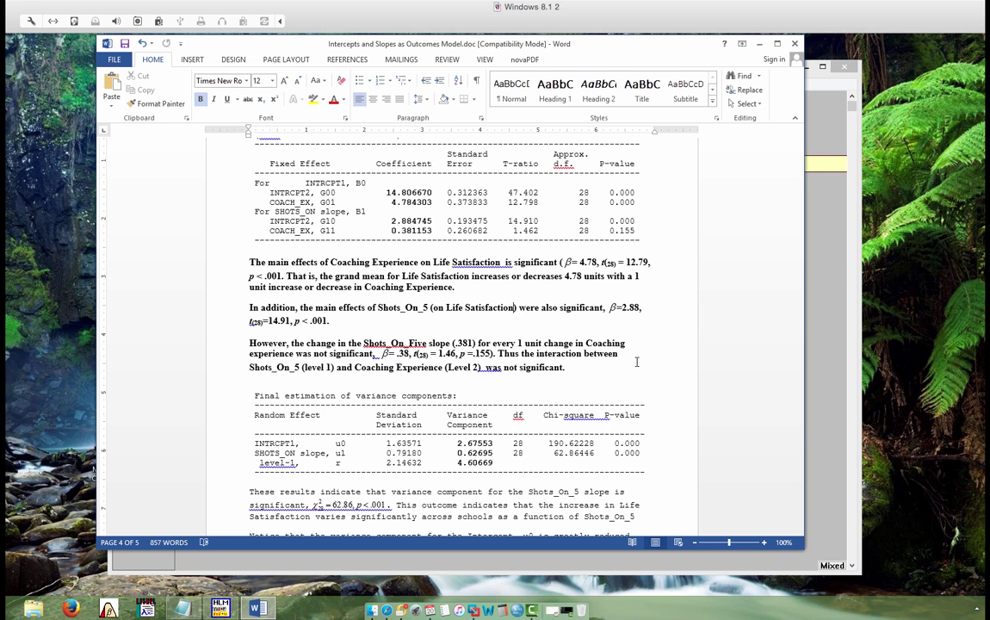
scroll(409, 401, "down", 3)
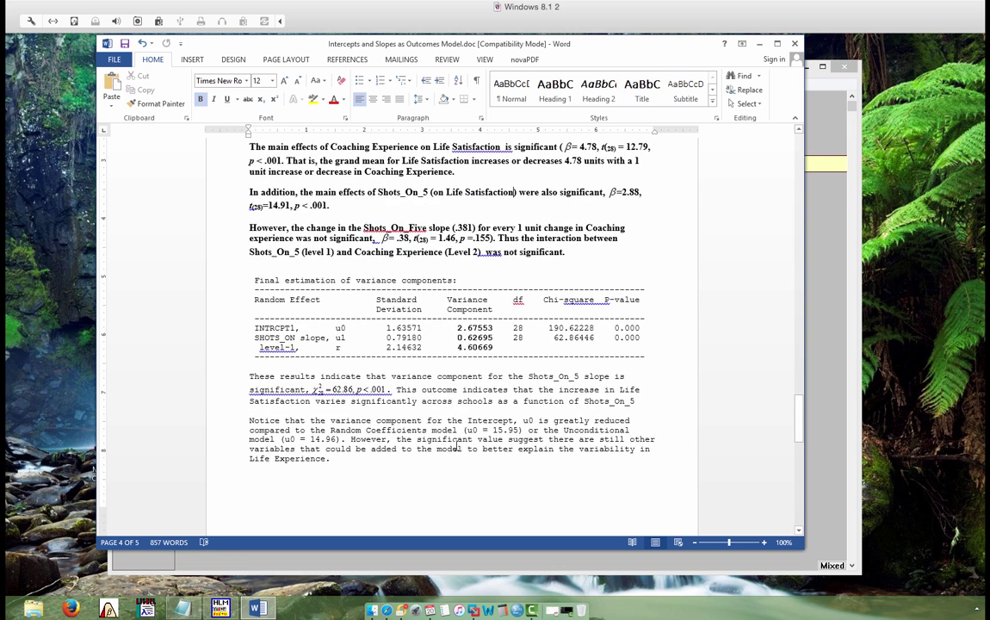
scroll(500, 478, "down", 1)
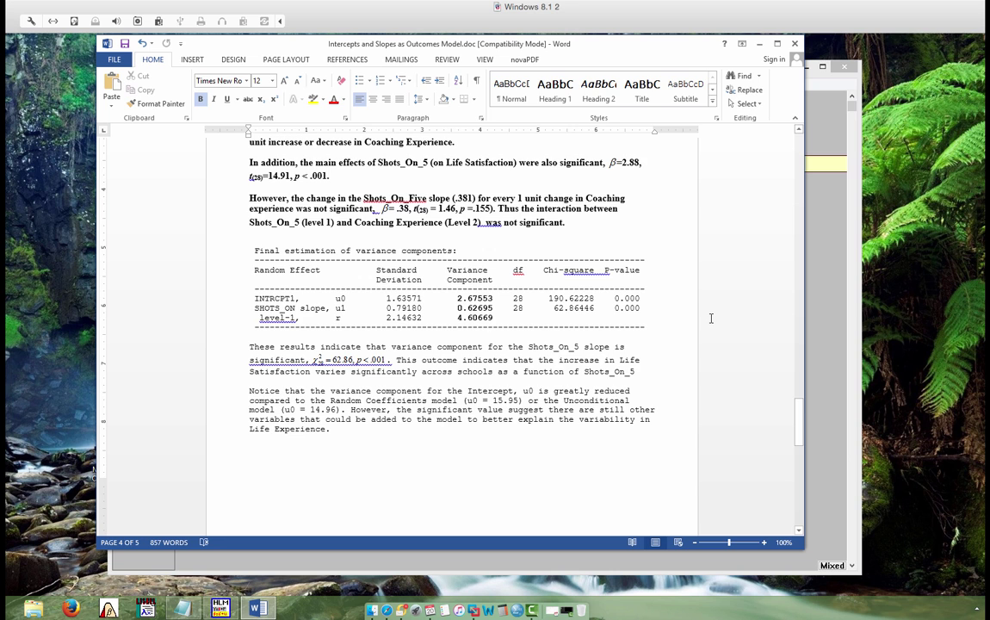
Step: Read the deviance statistics and the Model Fit section, and return to the model equations on the first page
scroll(712, 317, "down", 2)
scroll(712, 318, "down", 8)
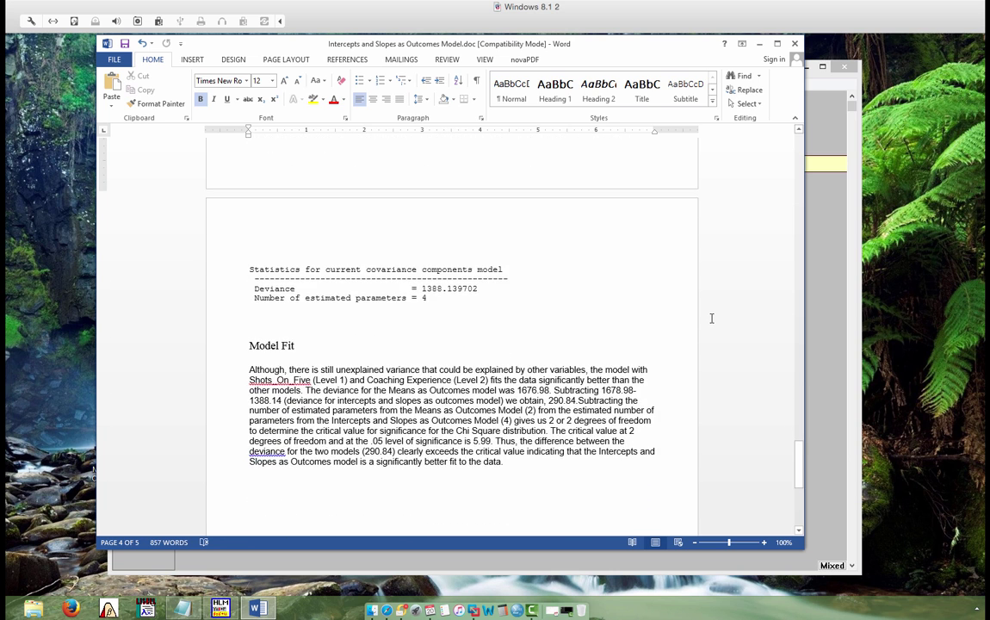
scroll(711, 318, "down", 1)
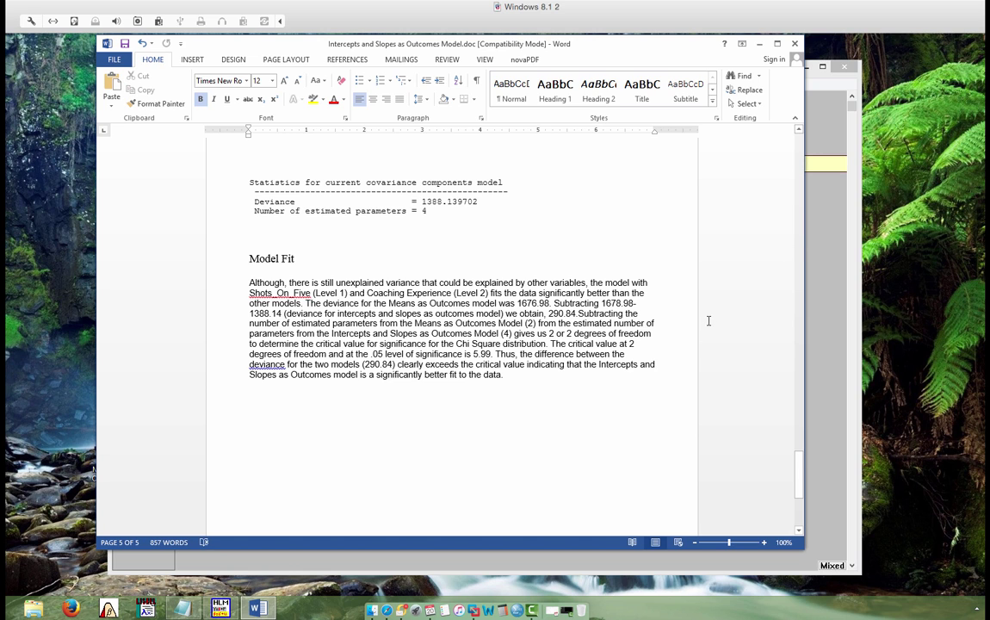
scroll(710, 320, "up", 15)
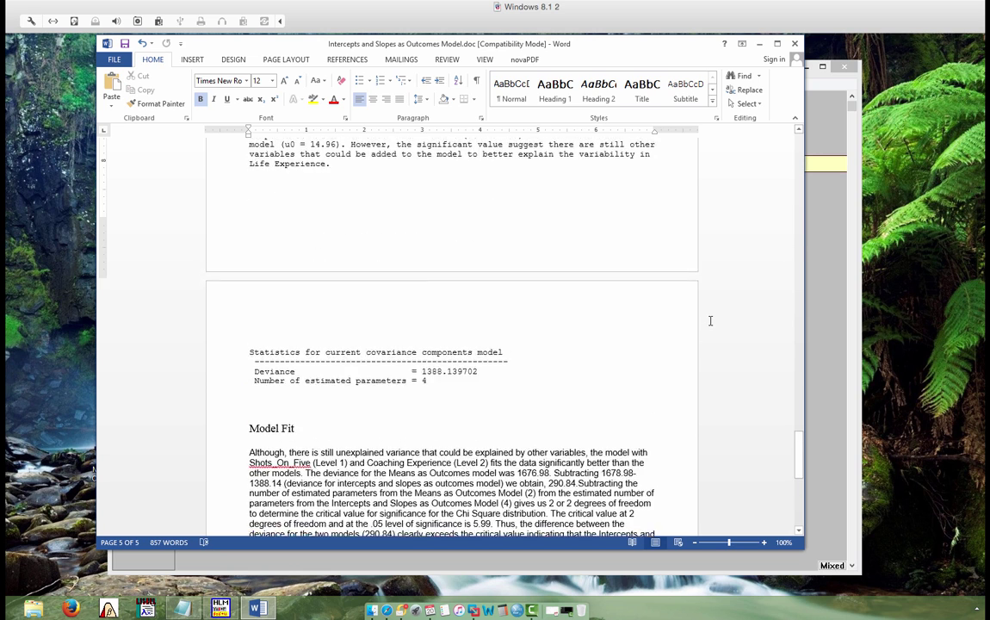
scroll(711, 321, "up", 12)
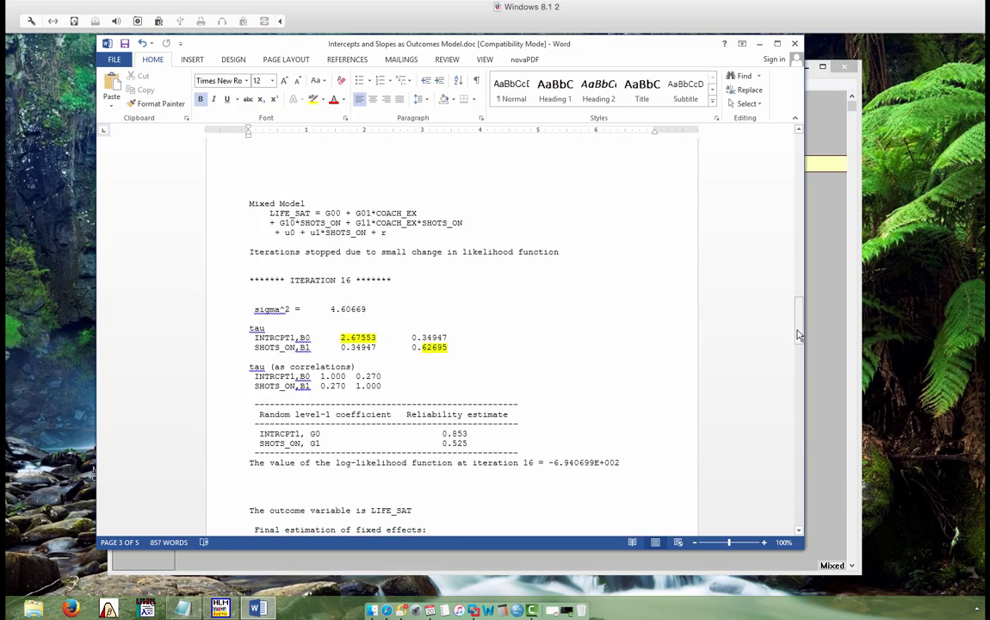
left_click_drag(799, 320, 798, 179)
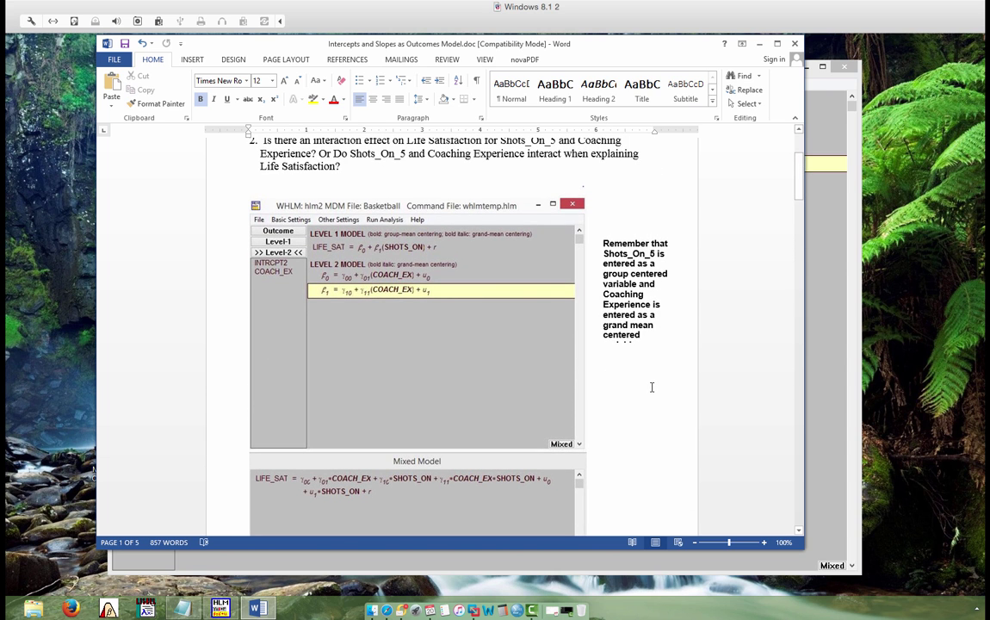